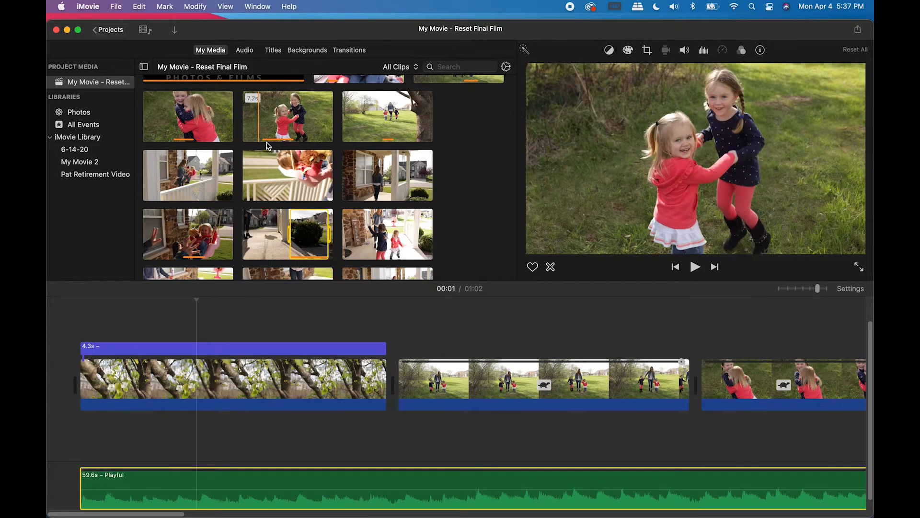
# Look through the Sound Effects library's jingles, foley and ambience tracks
pyautogui.click(245, 51)
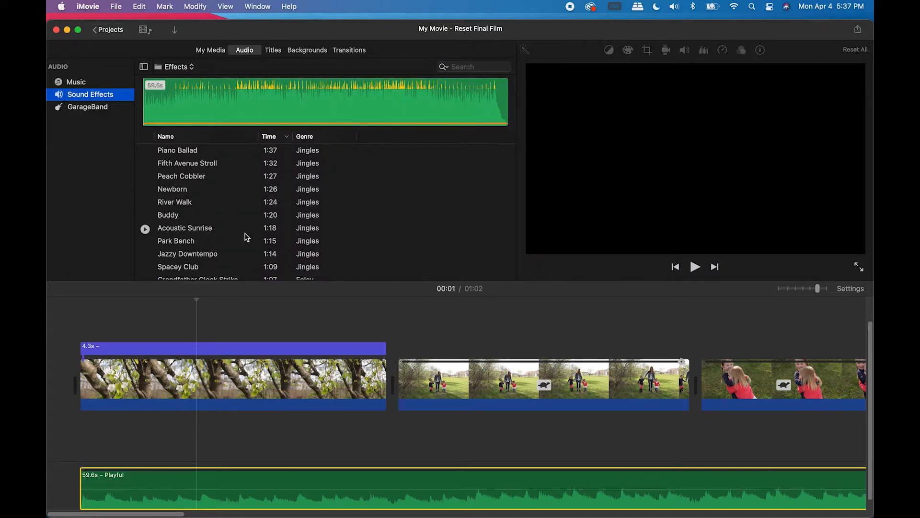
pyautogui.scroll(-5, 184, 211)
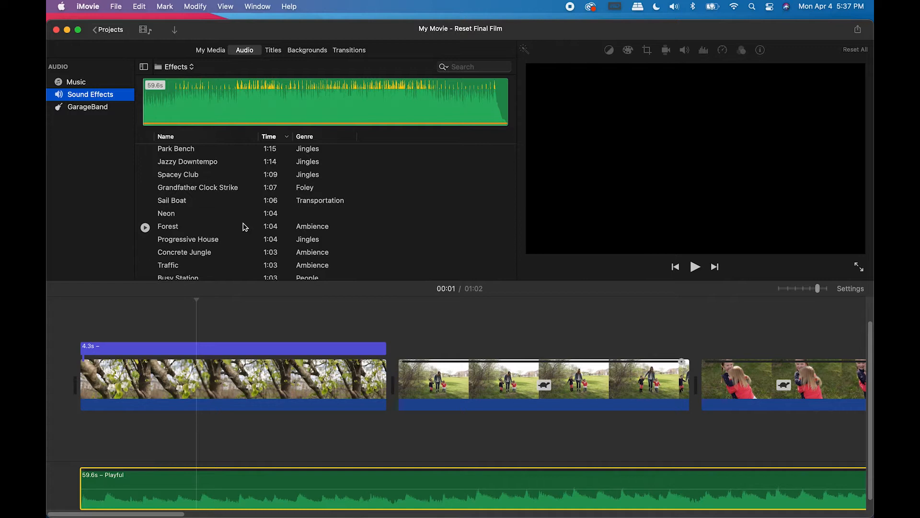
pyautogui.scroll(-1, 253, 226)
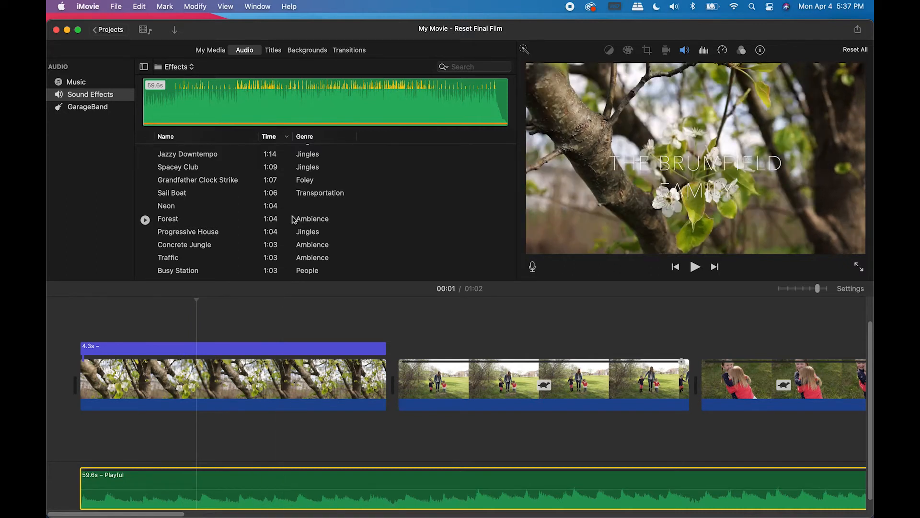
pyautogui.scroll(10, 294, 220)
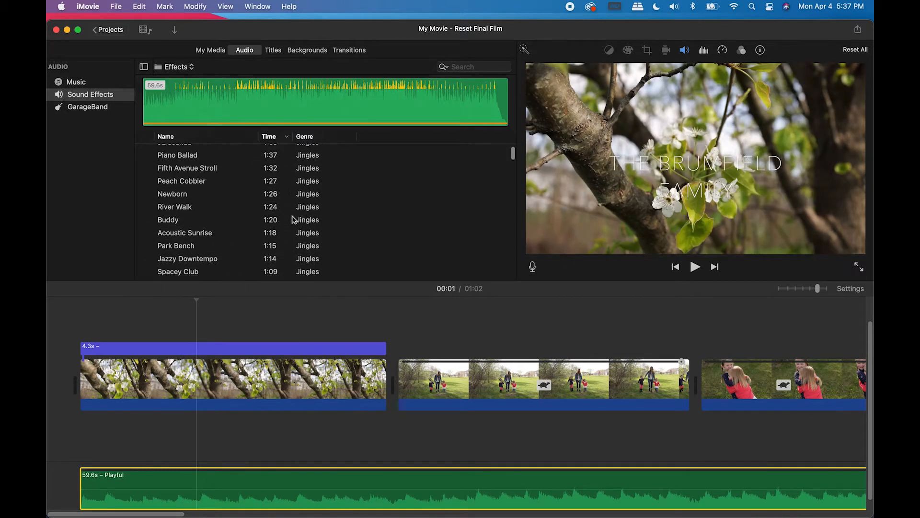
pyautogui.scroll(3, 294, 220)
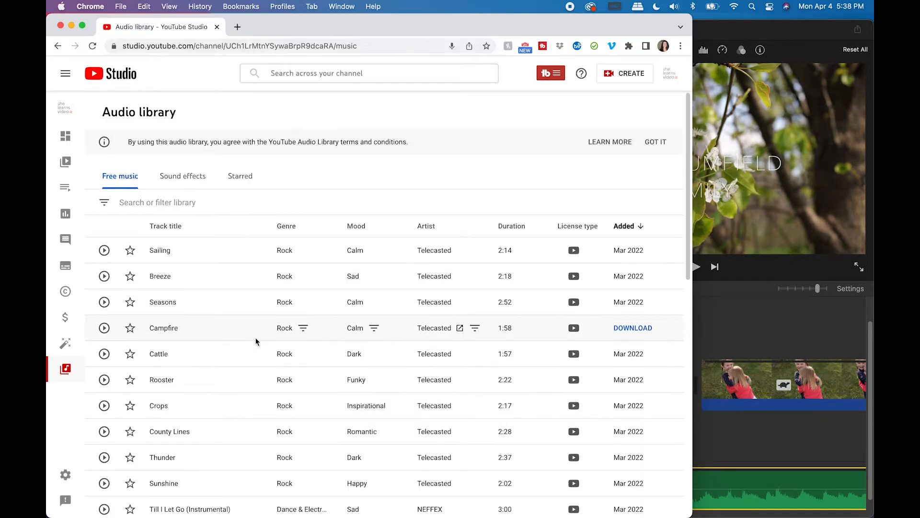
# Look through the free music tracks in the YouTube Studio Audio library, comparing genre, mood and duration
pyautogui.scroll(-3, 204, 354)
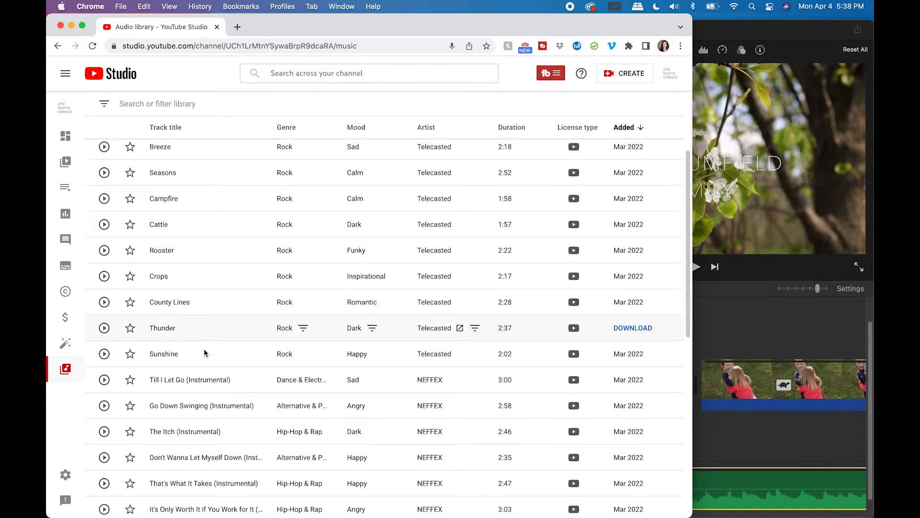
pyautogui.scroll(-2, 204, 353)
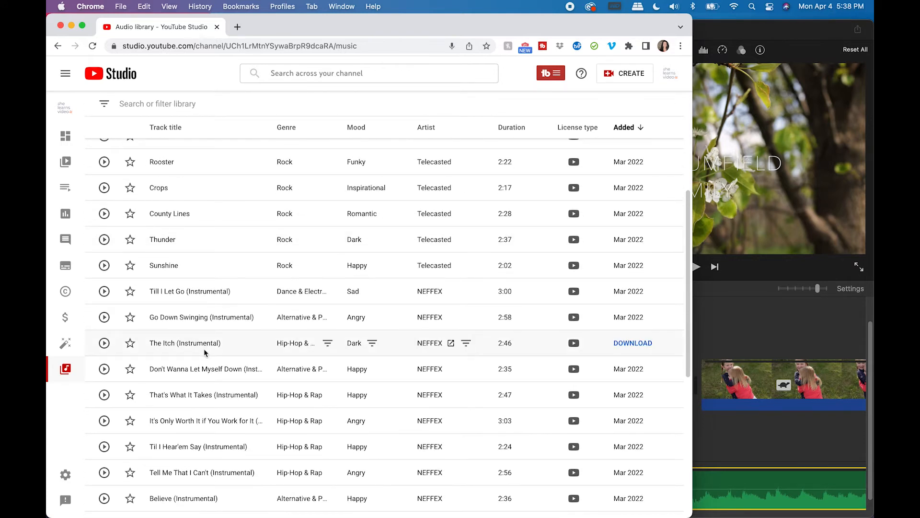
pyautogui.scroll(-2, 205, 352)
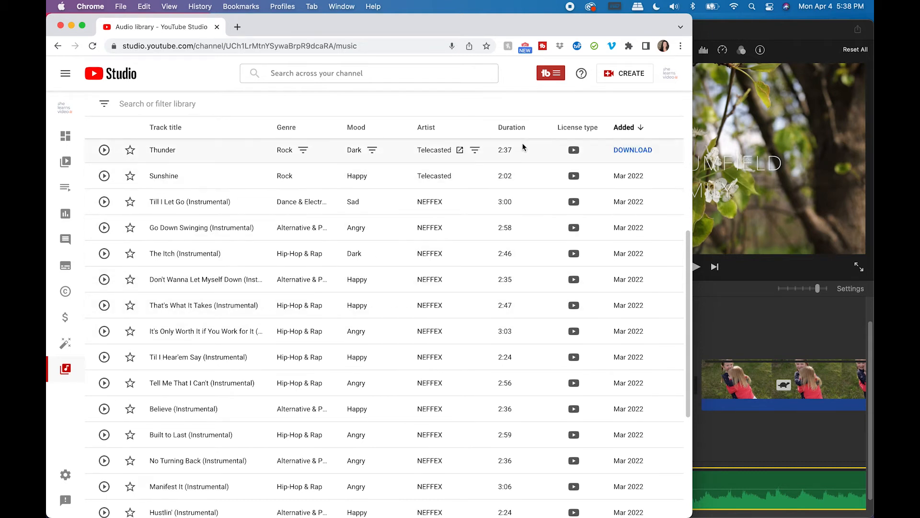
pyautogui.scroll(7, 336, 284)
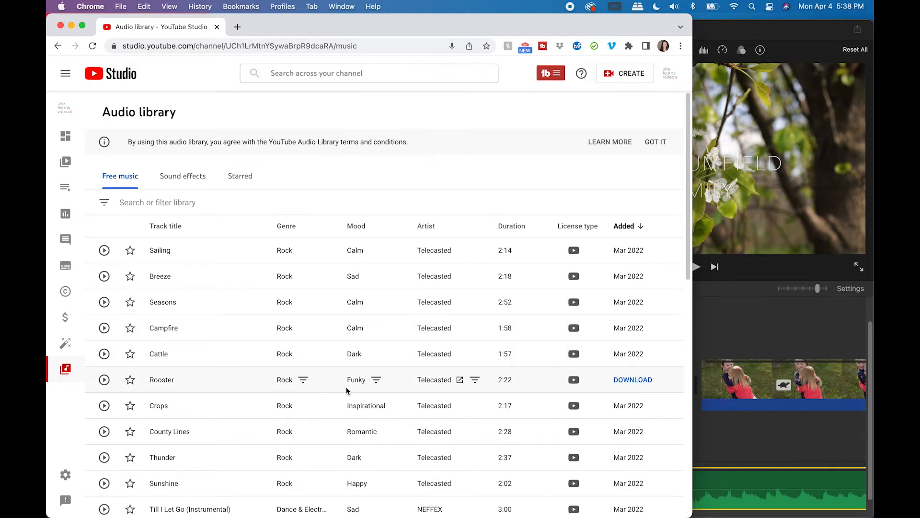
pyautogui.scroll(-5, 346, 384)
pyautogui.scroll(-3, 346, 387)
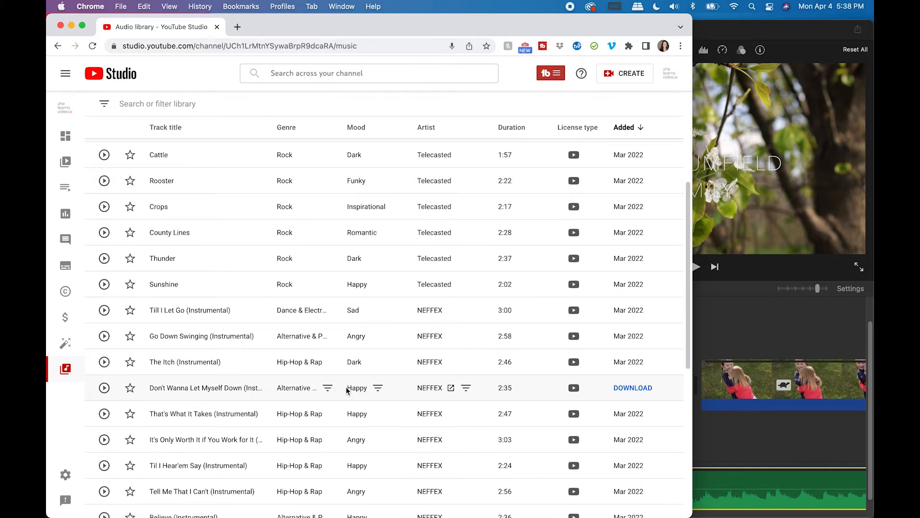
pyautogui.scroll(-4, 349, 387)
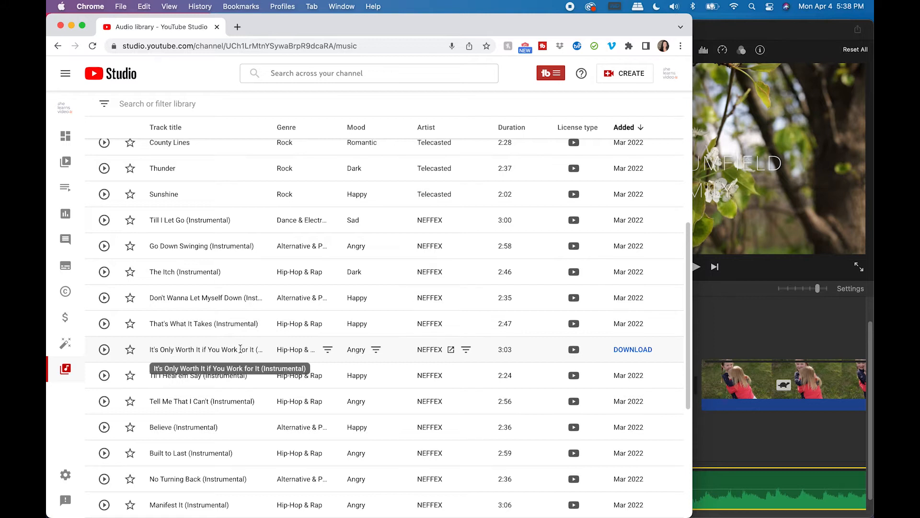
# Switch back to iMovie to review the sound effects listed around Playful, and return to Chrome
pyautogui.click(727, 34)
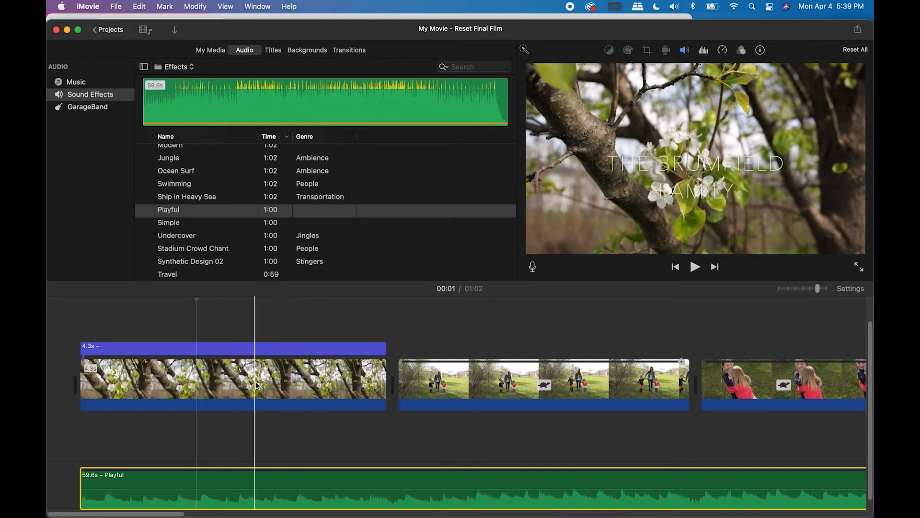
pyautogui.scroll(-5, 303, 201)
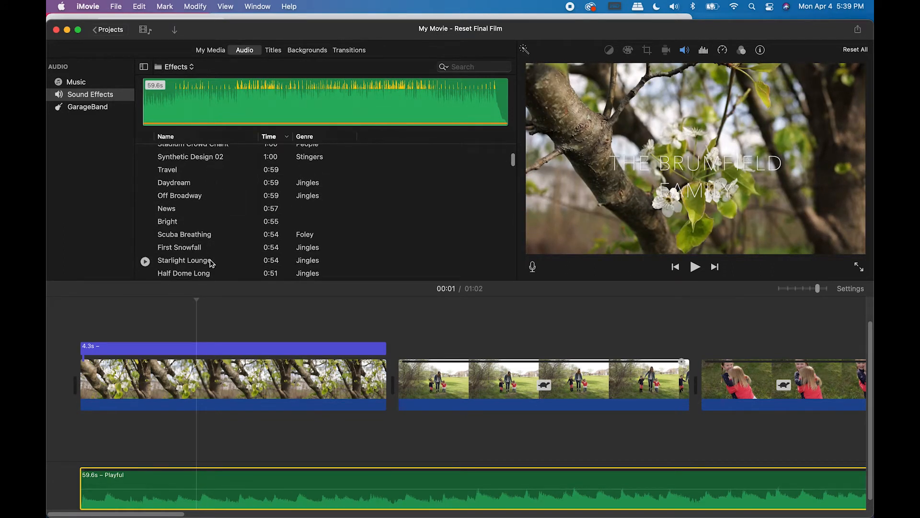
pyautogui.scroll(6, 221, 179)
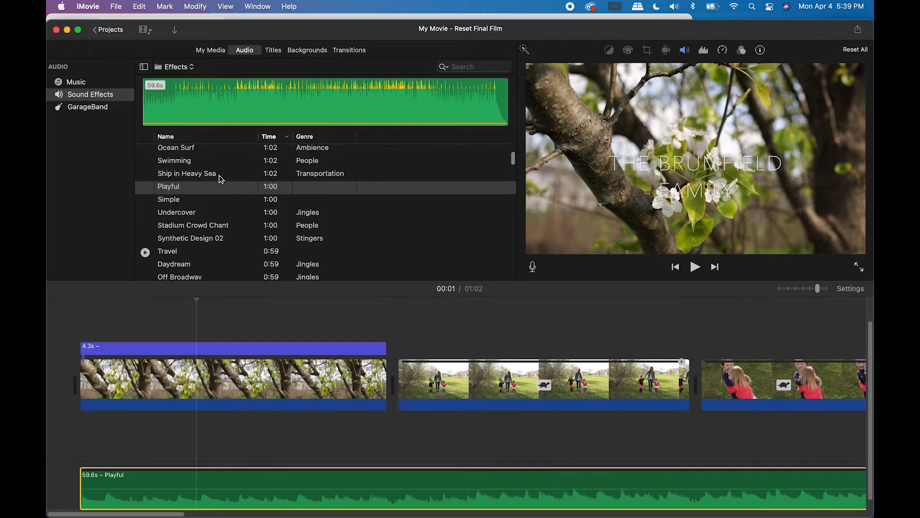
pyautogui.moveTo(724, 515)
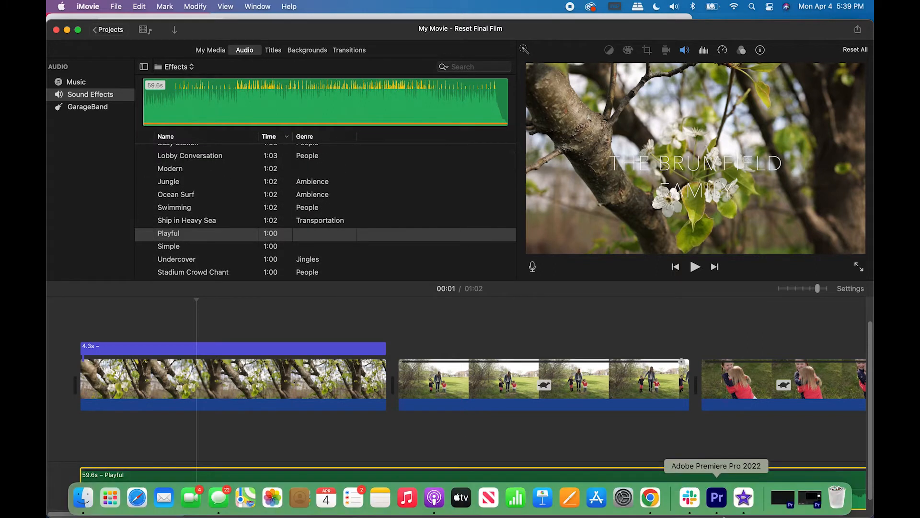
pyautogui.click(651, 498)
# Try a warmer color temperature and lower contrast on the clip of the two girls hugging
pyautogui.moveTo(568, 299)
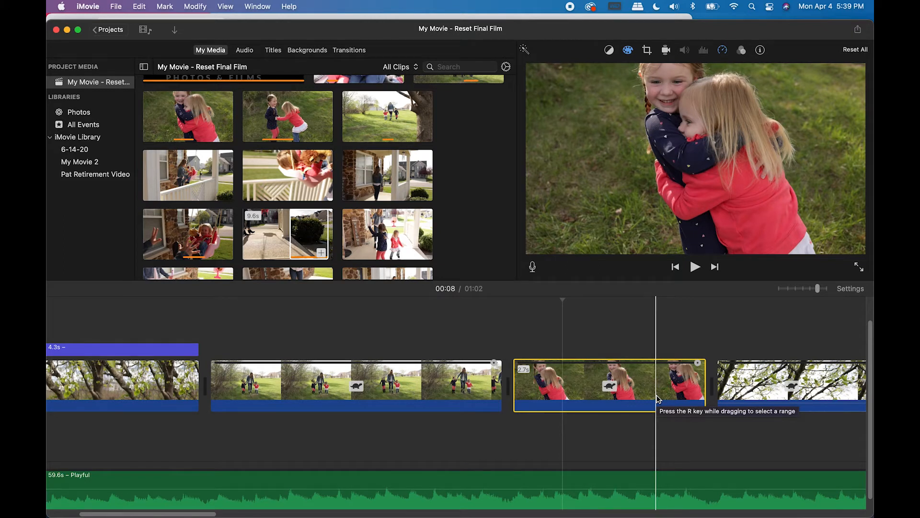
pyautogui.click(631, 53)
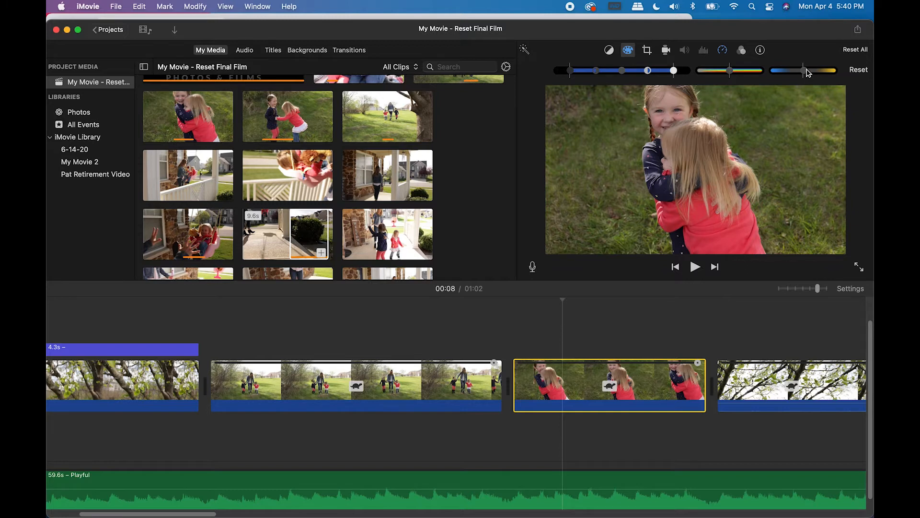
pyautogui.moveTo(806, 69); pyautogui.dragTo(812, 70)
pyautogui.moveTo(813, 73); pyautogui.dragTo(805, 74)
pyautogui.moveTo(647, 70); pyautogui.dragTo(622, 70)
# Apply Auto color balance to the clip of the girls hugging and reopen its color correction settings
pyautogui.click(610, 51)
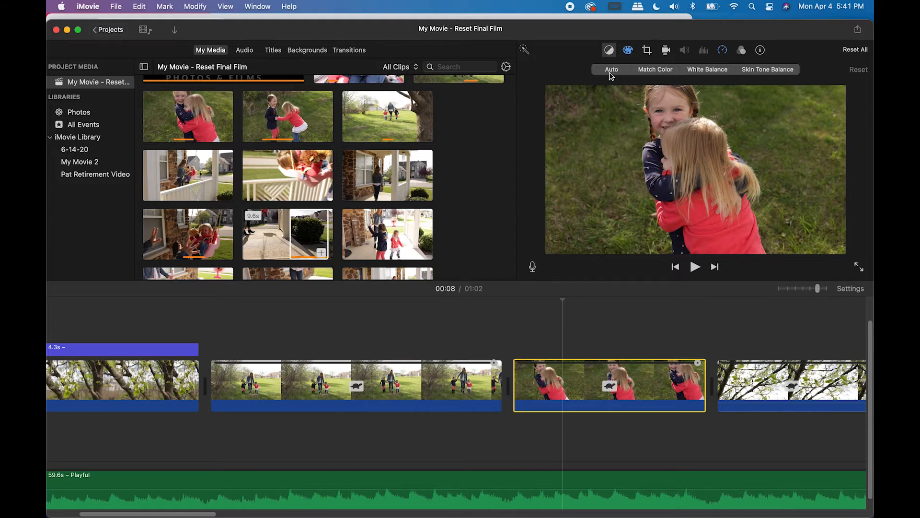
pyautogui.click(614, 72)
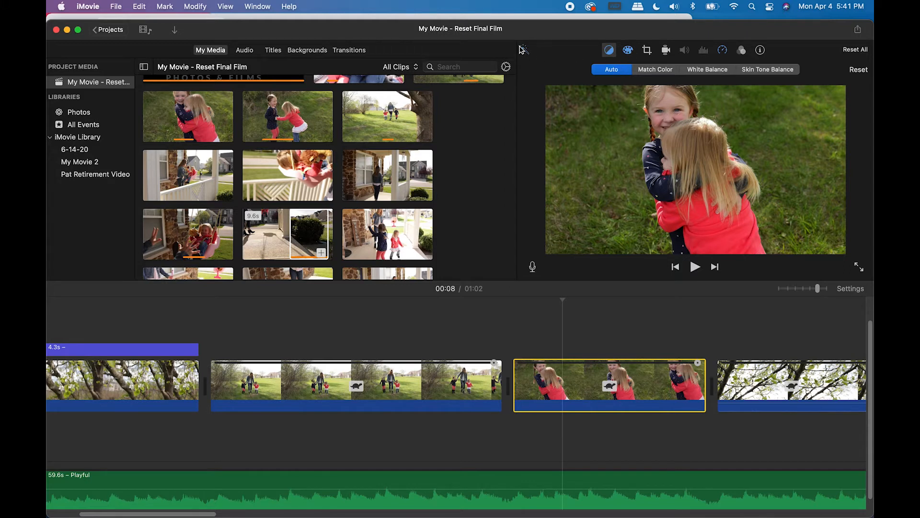
pyautogui.click(628, 51)
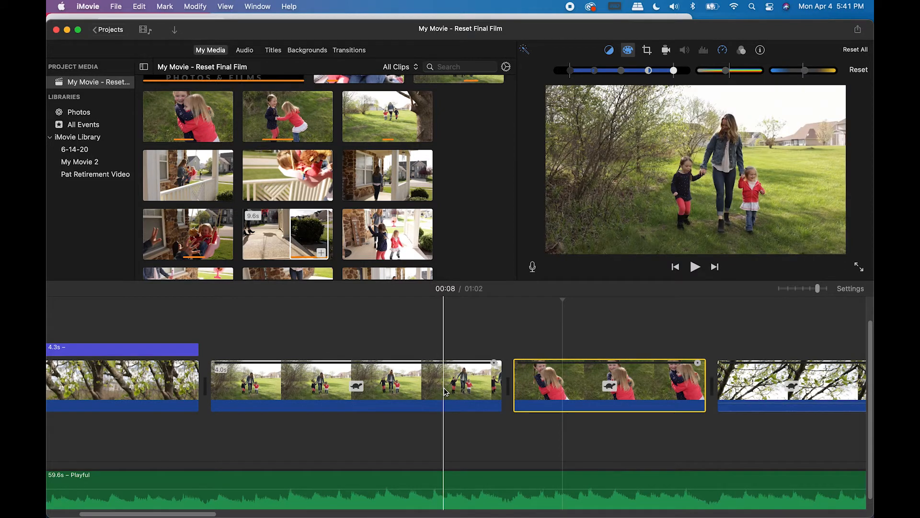
# Auto-enhance the clip of the mother walking with both girls and the clip of the girls playing together on the grass
pyautogui.click(461, 387)
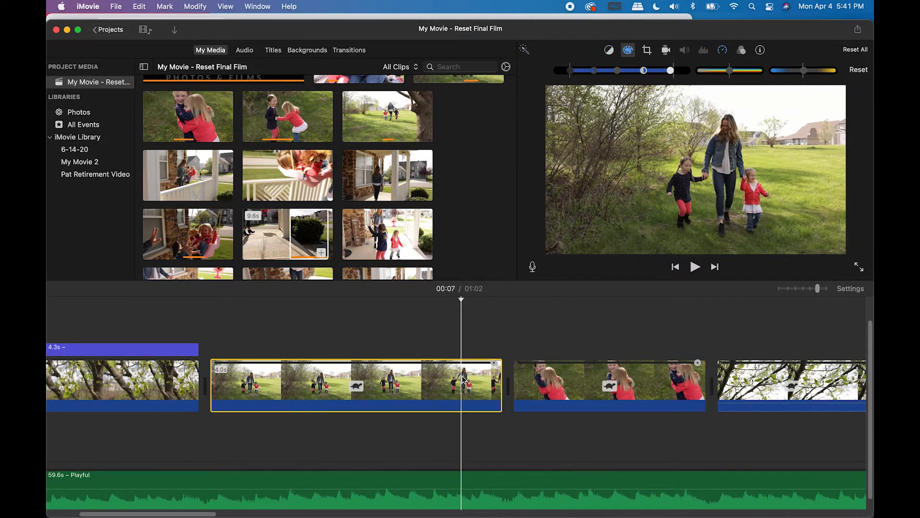
pyautogui.click(525, 50)
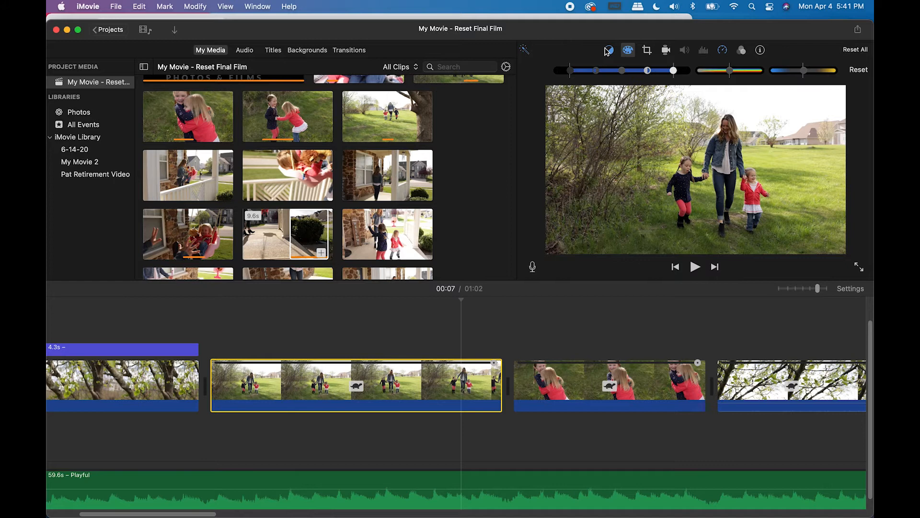
pyautogui.hscroll(5, 628, 378)
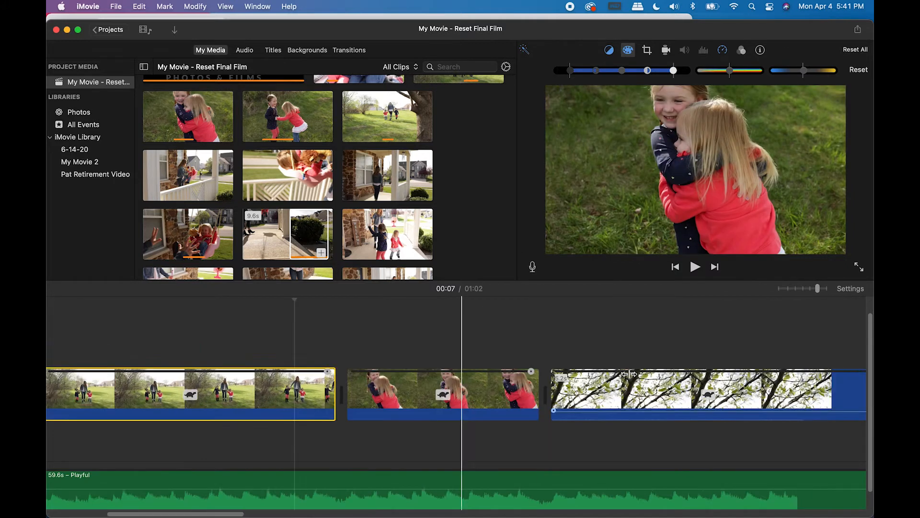
pyautogui.hscroll(5, 629, 378)
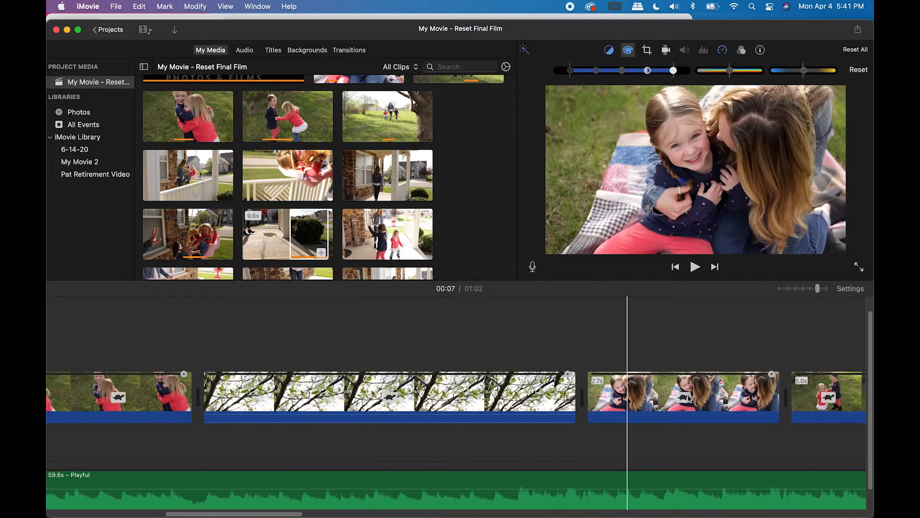
pyautogui.hscroll(5, 689, 399)
pyautogui.click(704, 396)
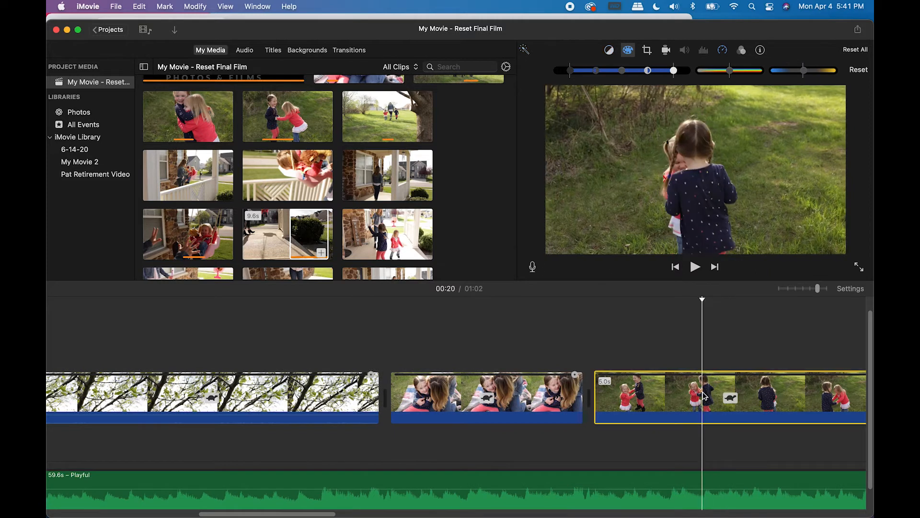
pyautogui.click(525, 50)
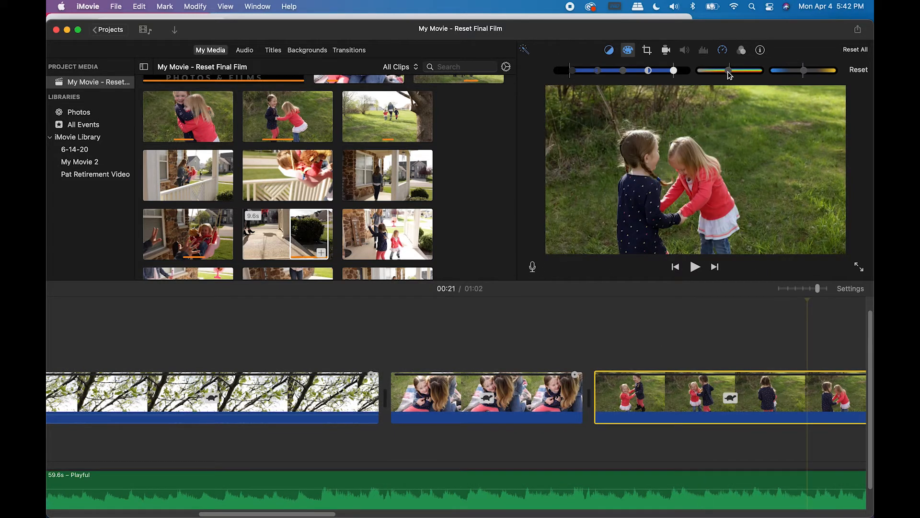
# Slightly lower the saturation and brightness of the clip of the girls playing together on the grass
pyautogui.moveTo(729, 75); pyautogui.dragTo(726, 76)
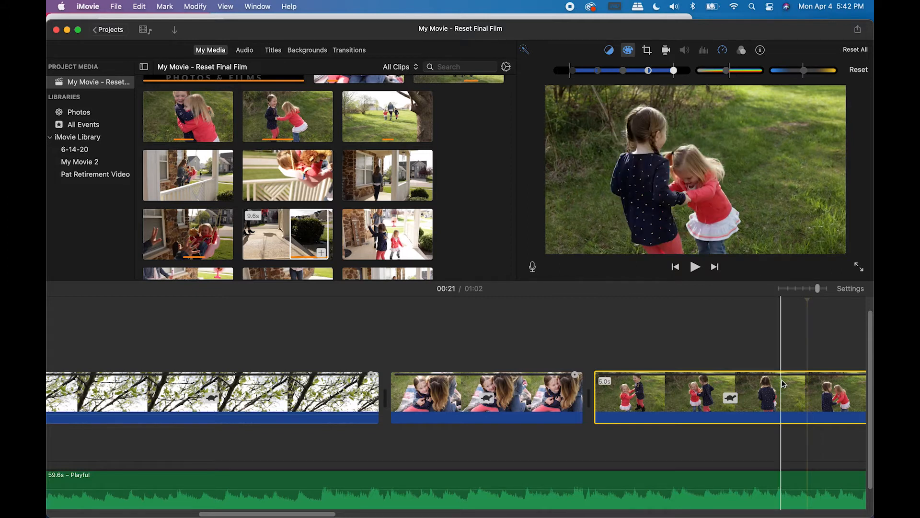
pyautogui.hscroll(5, 782, 379)
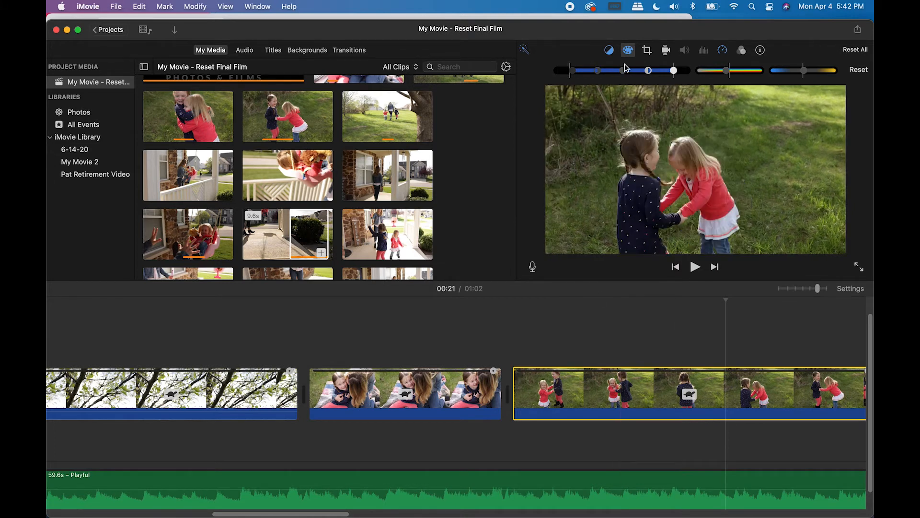
pyautogui.moveTo(626, 74); pyautogui.dragTo(621, 73)
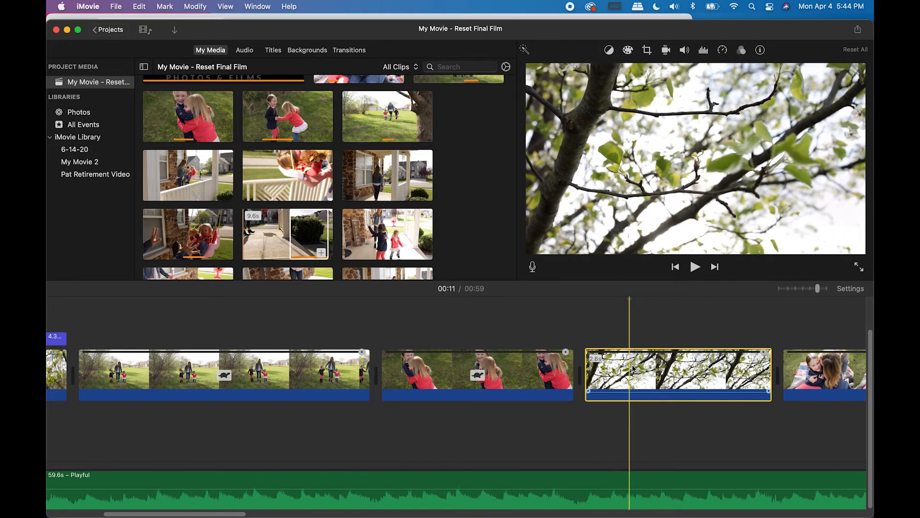
# Stabilize the tree branches clip at 33% and play it back to check the motion
pyautogui.click(614, 369)
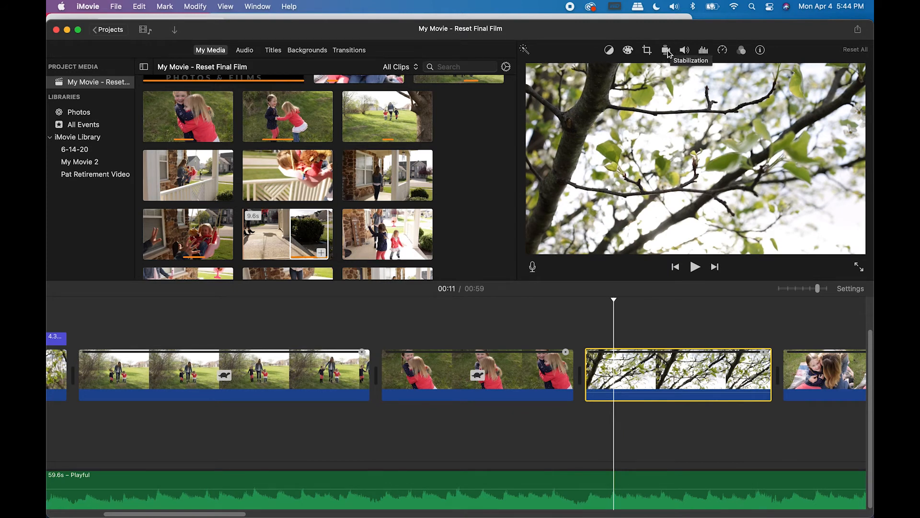
pyautogui.click(666, 50)
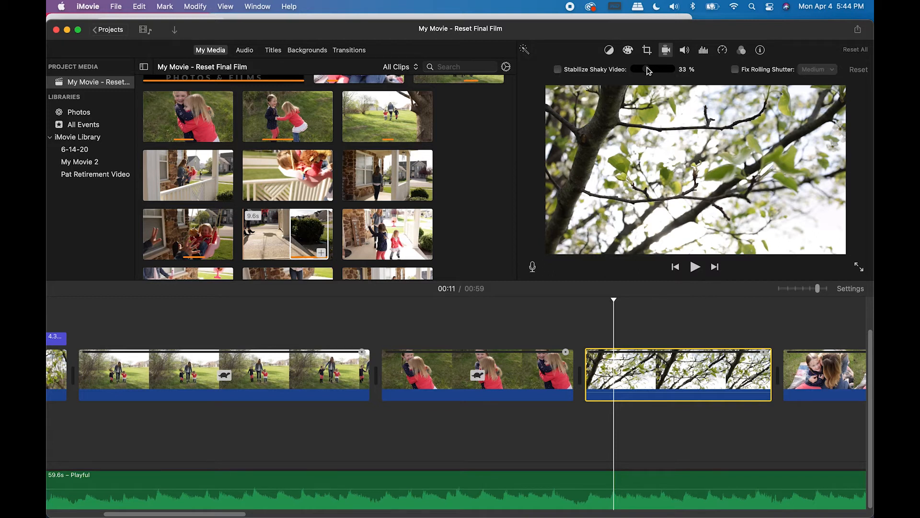
pyautogui.click(558, 70)
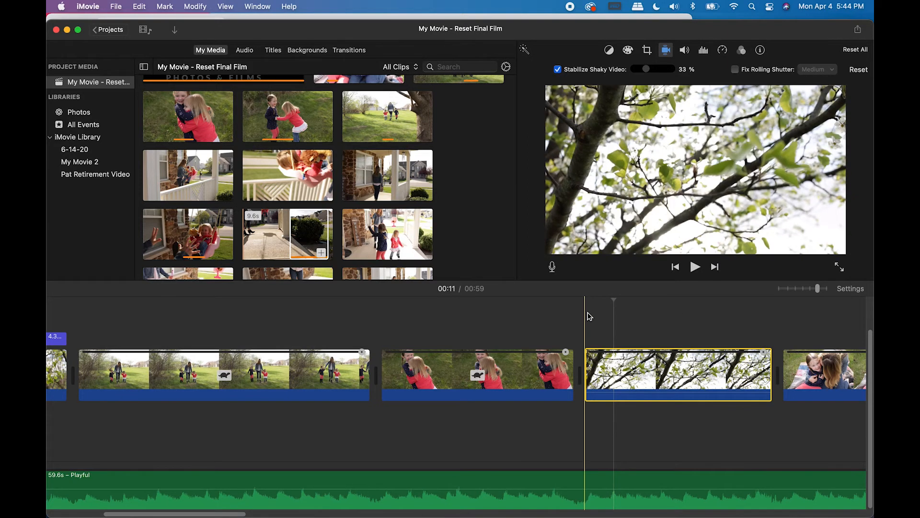
pyautogui.click(696, 267)
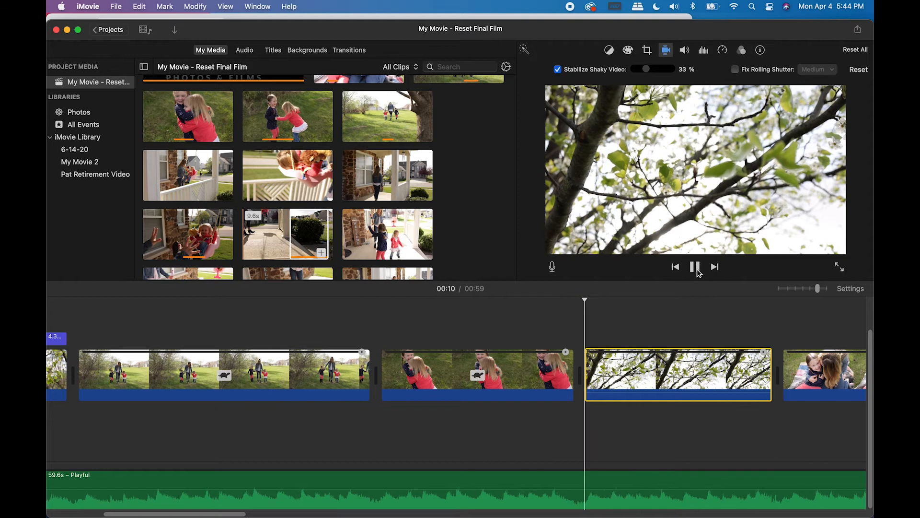
pyautogui.click(695, 268)
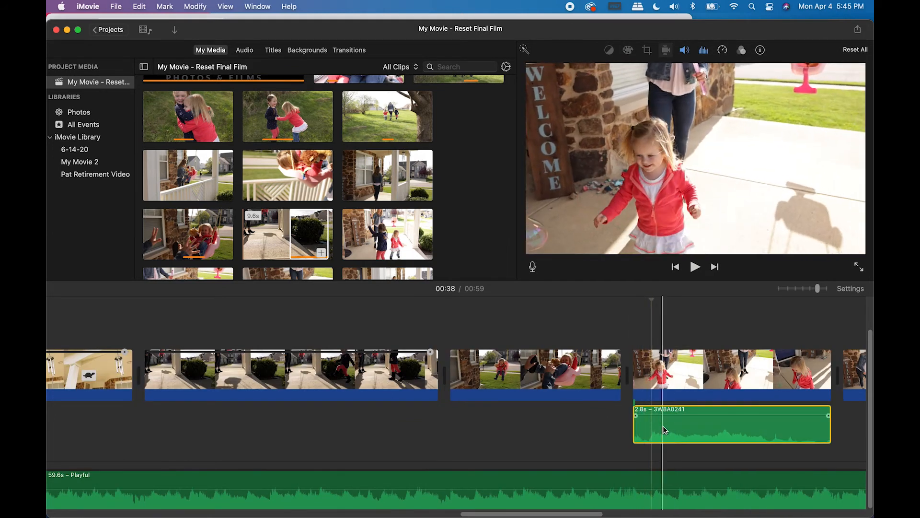
# Toggle background noise reduction off and back on at 50% for the detached 3W8A0241 audio
pyautogui.click(703, 51)
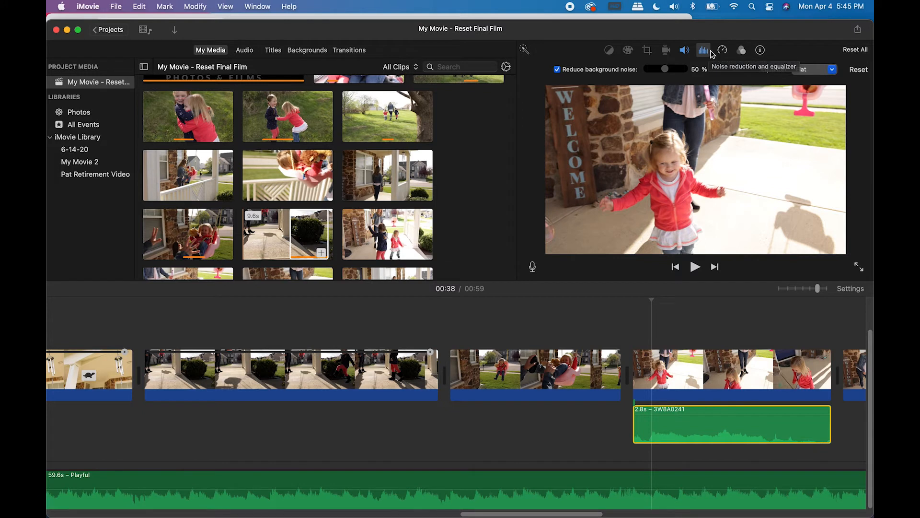
pyautogui.click(557, 69)
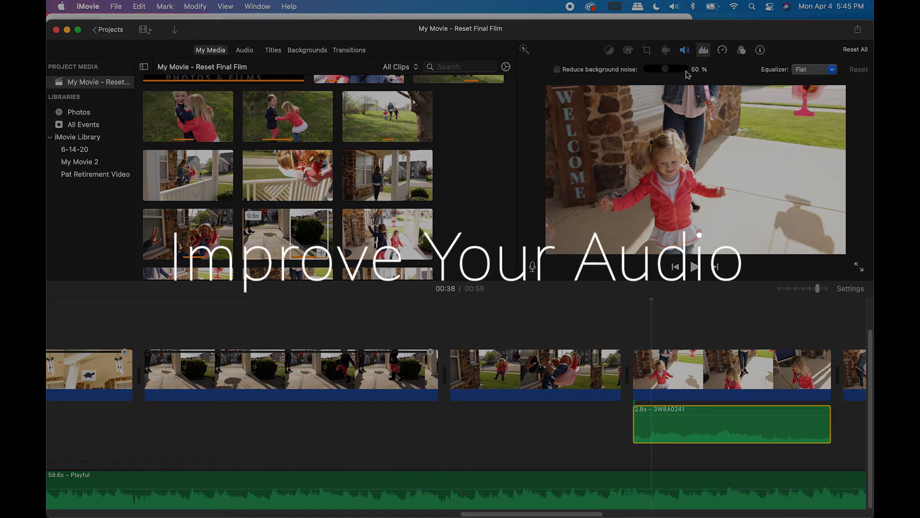
pyautogui.click(557, 69)
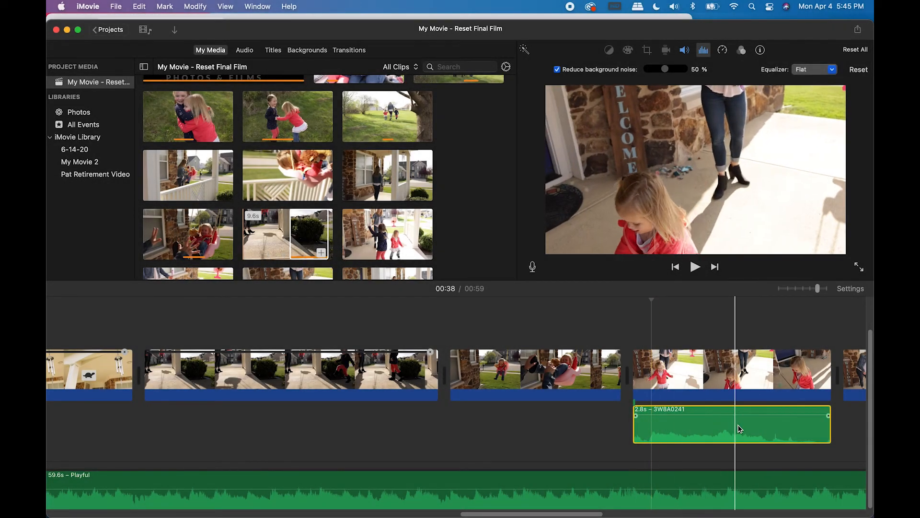
pyautogui.click(558, 70)
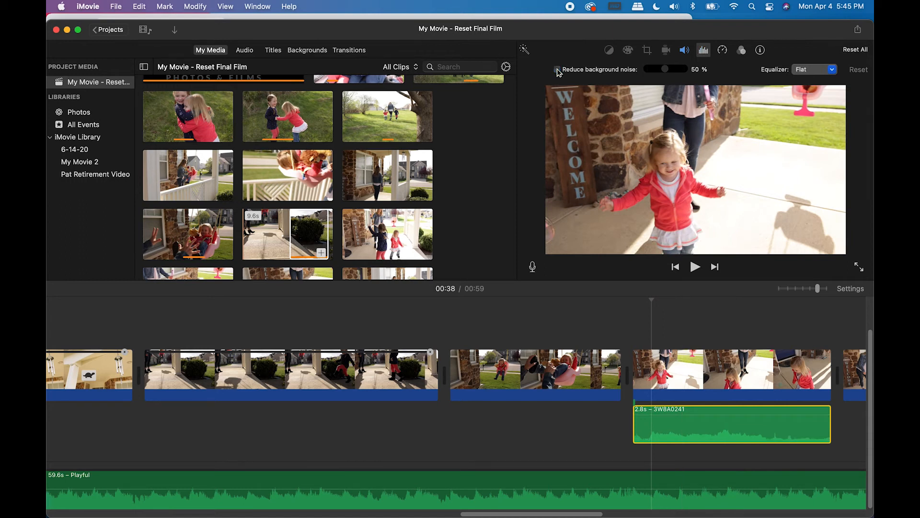
pyautogui.click(557, 70)
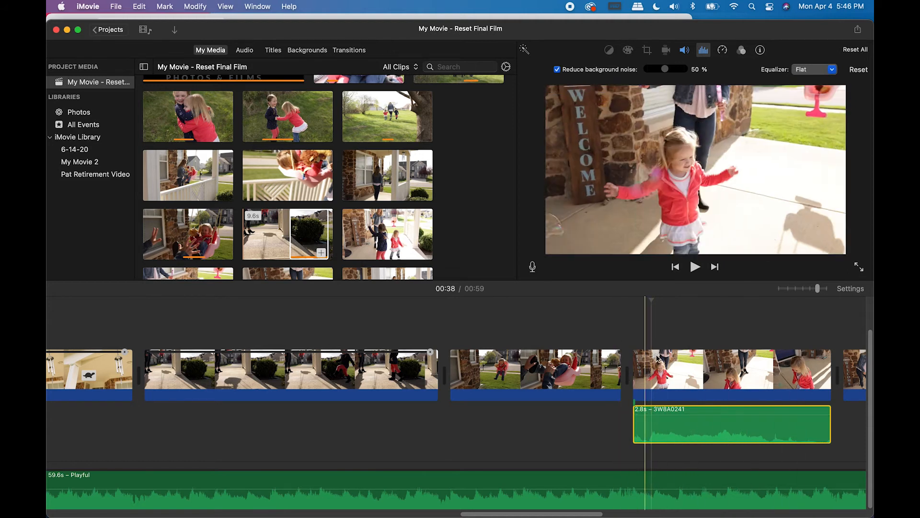
# Play the clip of the girl in red on the porch from its start to hear the noise-reduced audio
pyautogui.click(635, 326)
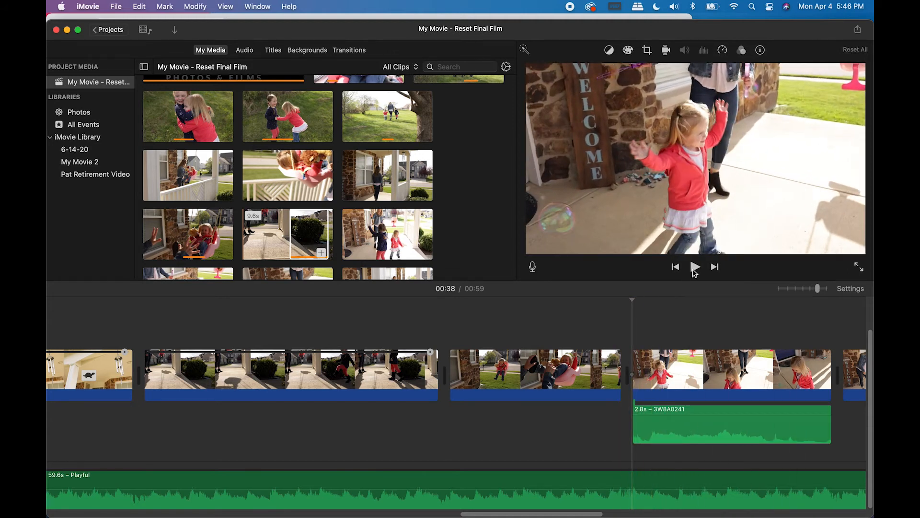
pyautogui.click(695, 267)
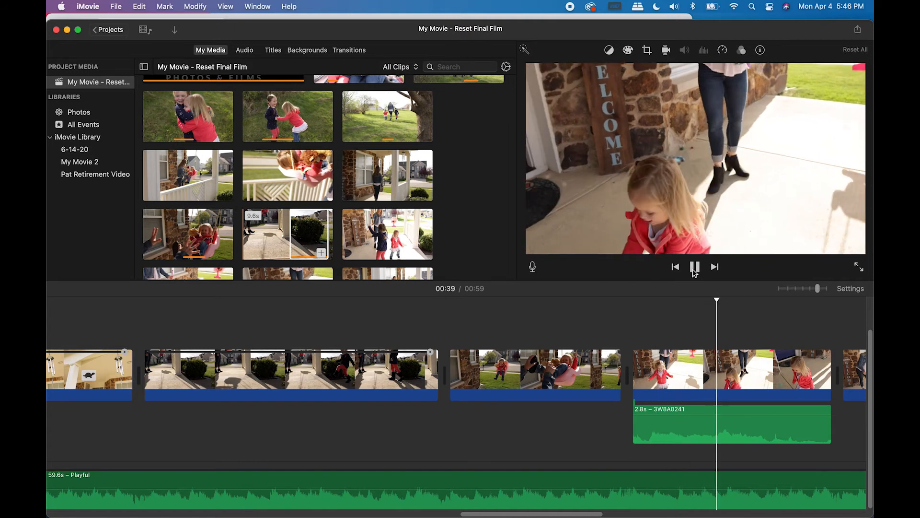
pyautogui.click(694, 267)
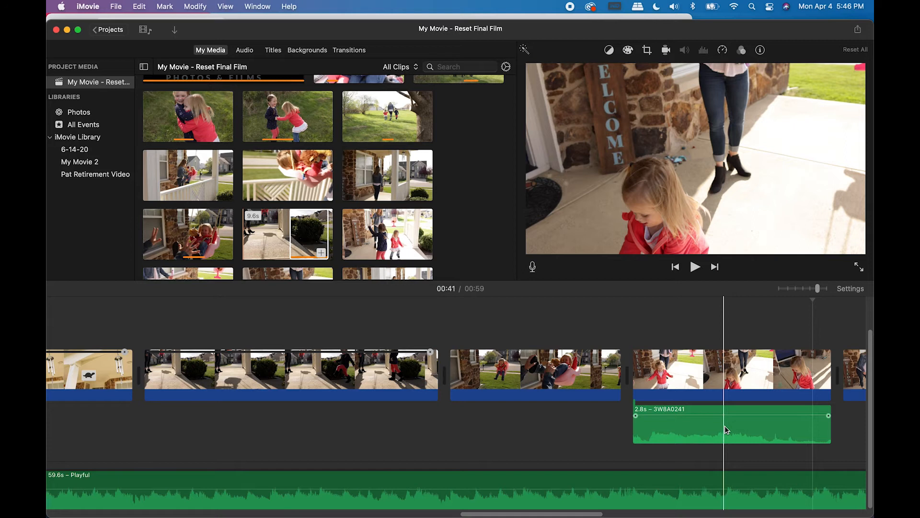
# Set the equalizer of the detached 3W8A0241 audio to Voice Enhance and raise its volume to 400%
pyautogui.click(703, 420)
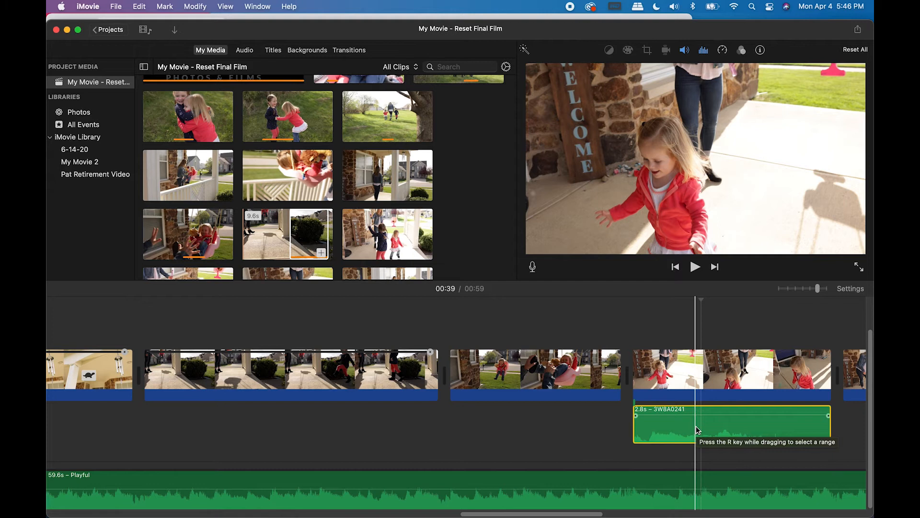
pyautogui.click(704, 51)
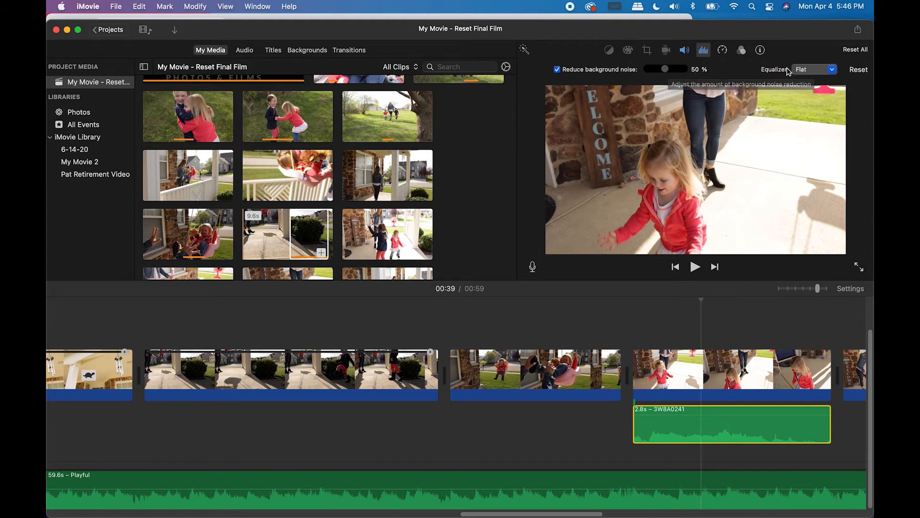
pyautogui.click(828, 70)
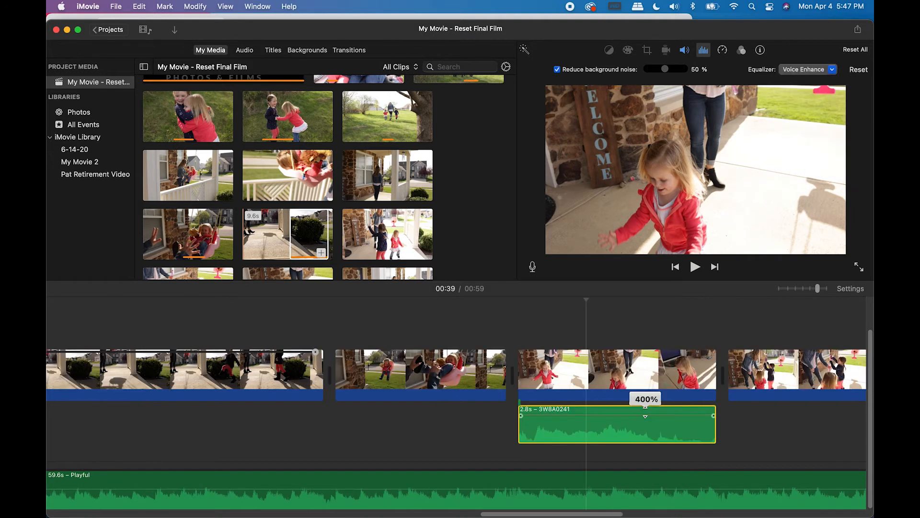
pyautogui.moveTo(646, 413)
pyautogui.mouseDown()
pyautogui.moveTo(646, 425)
pyautogui.moveTo(646, 408)
pyautogui.mouseUp()
pyautogui.moveTo(645, 408); pyautogui.dragTo(645, 407)
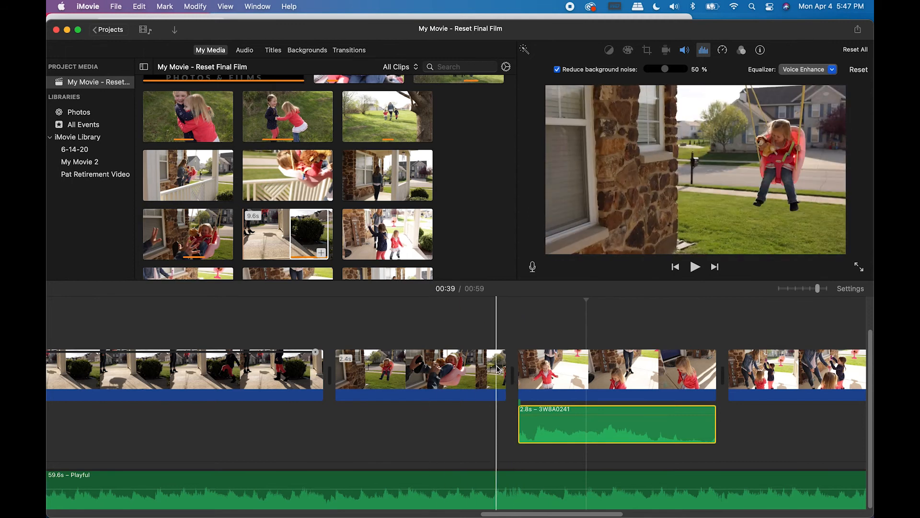
# Select the transition between the two bubble-blowing clips on the porch and display the available transitions
pyautogui.hscroll(10, 517, 372)
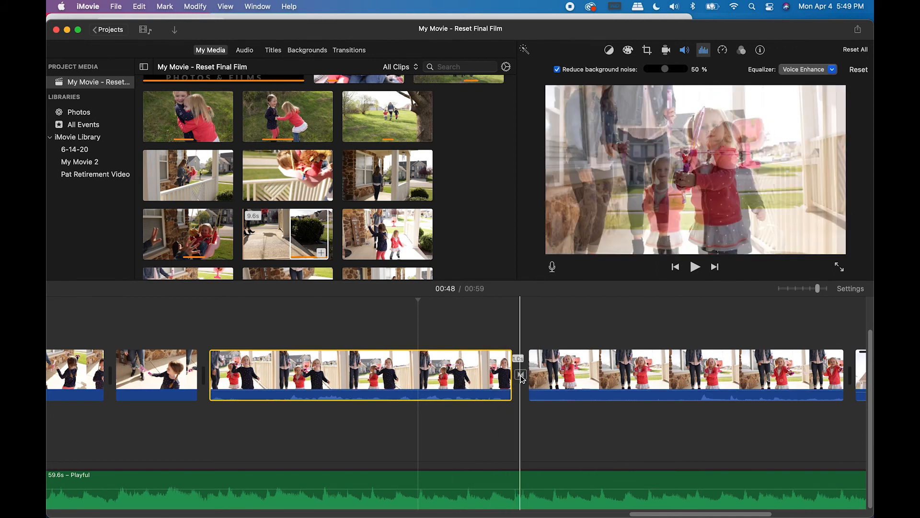
pyautogui.click(521, 375)
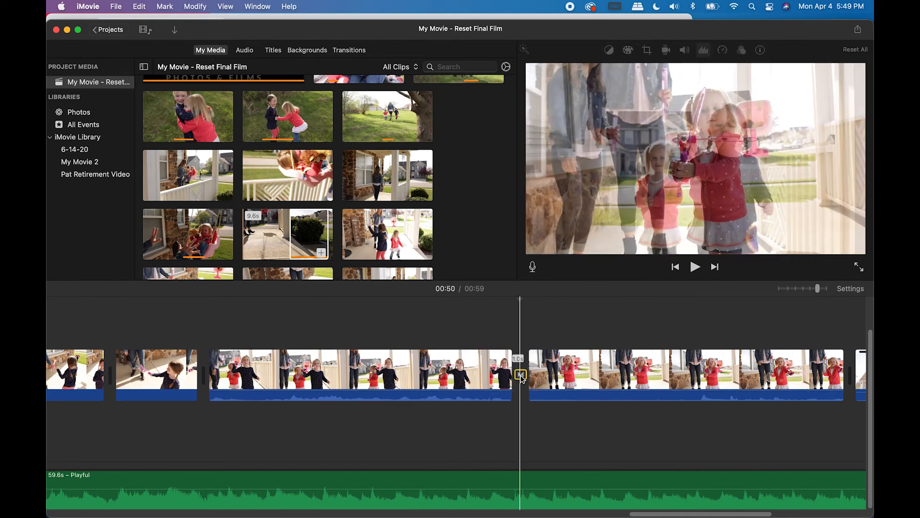
pyautogui.click(352, 53)
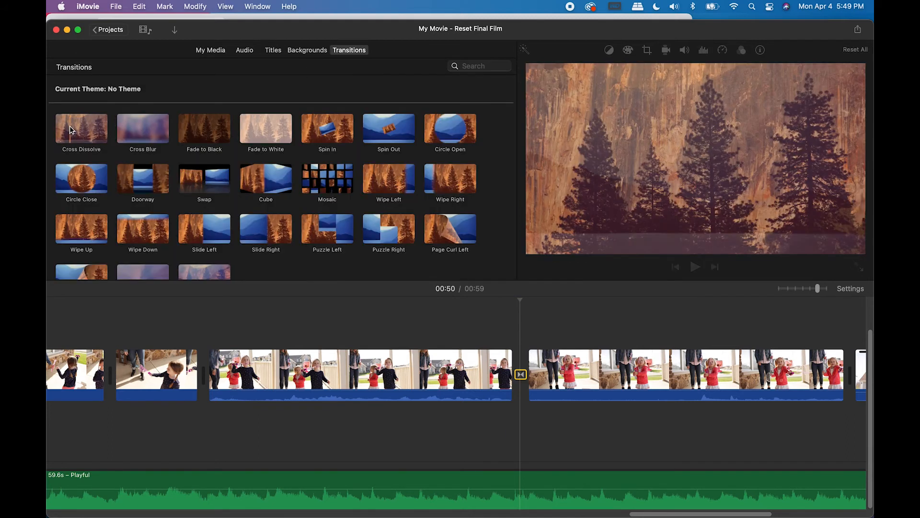
# Compare the two bubble-blowing clips on either side of the transition to see how it connects them
pyautogui.click(424, 374)
pyautogui.click(641, 375)
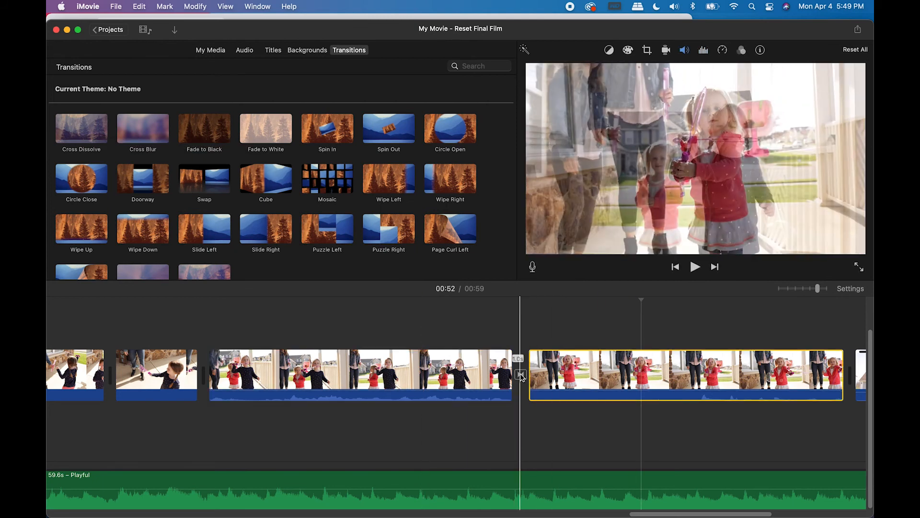
pyautogui.click(452, 376)
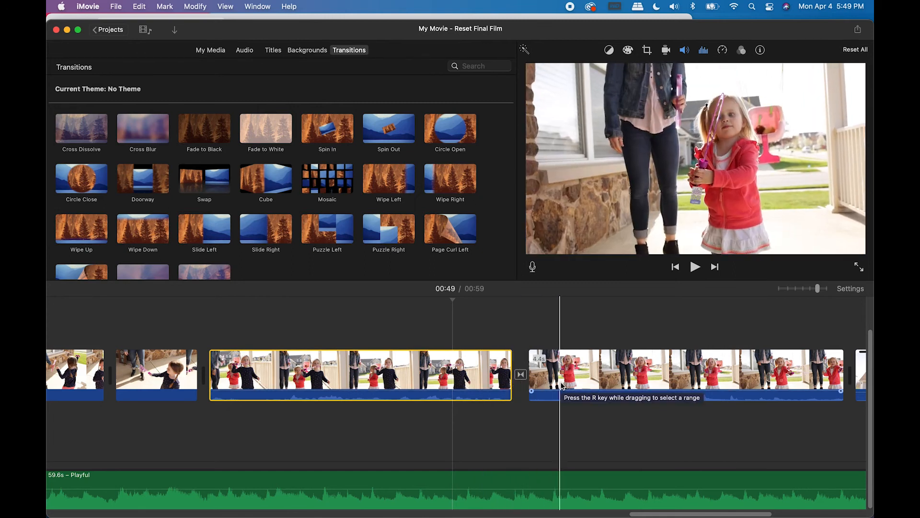
pyautogui.hscroll(5, 561, 385)
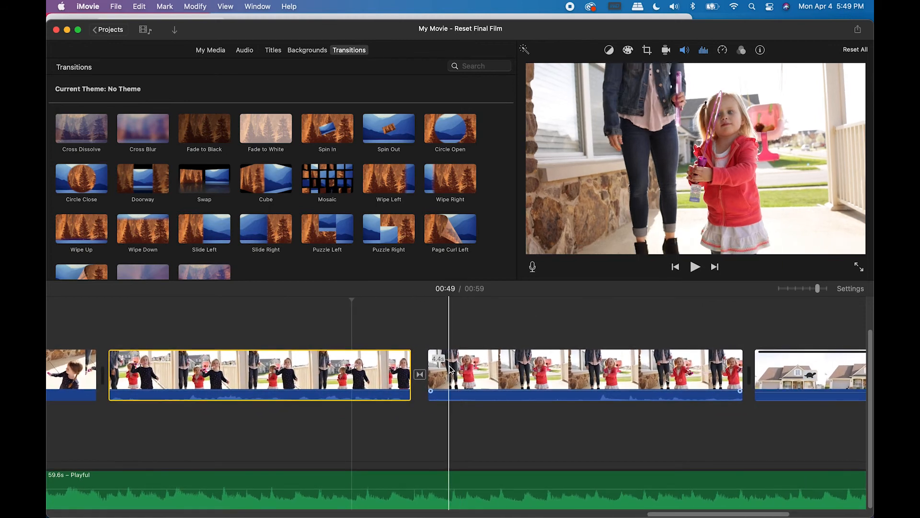
pyautogui.click(341, 362)
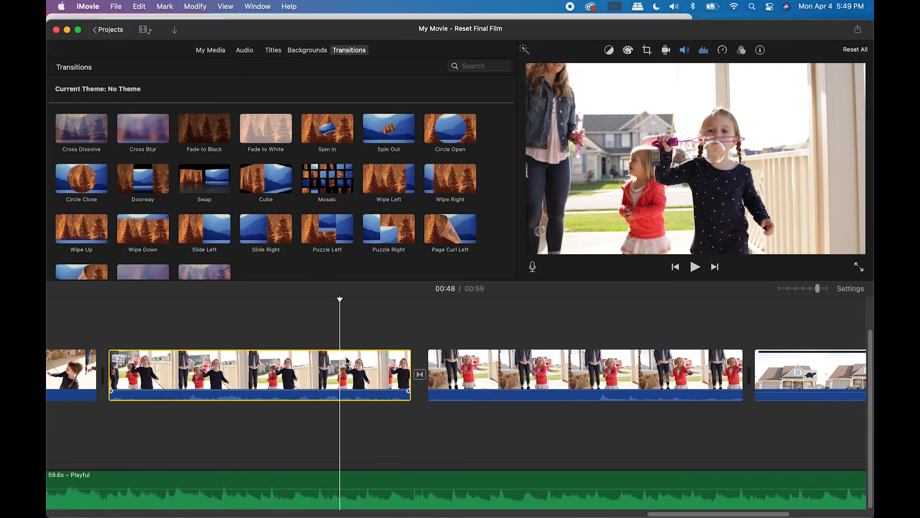
pyautogui.click(518, 368)
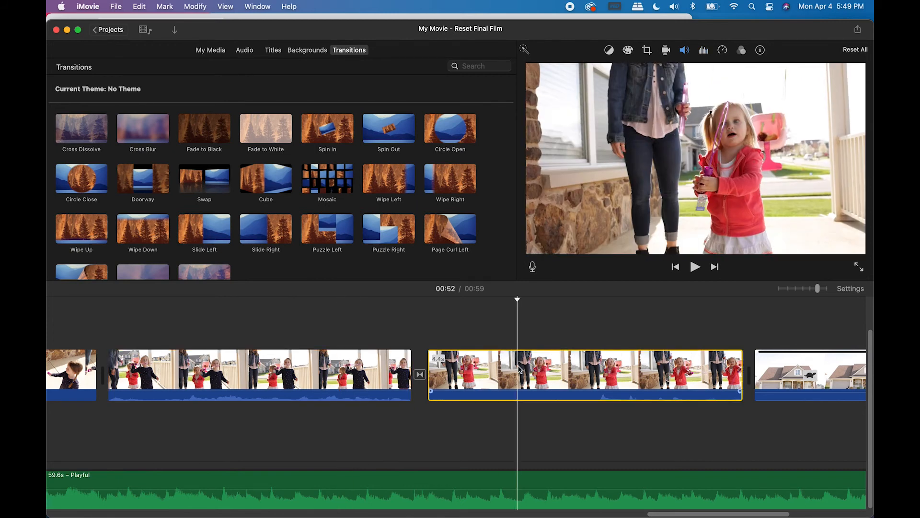
pyautogui.click(366, 374)
pyautogui.click(502, 382)
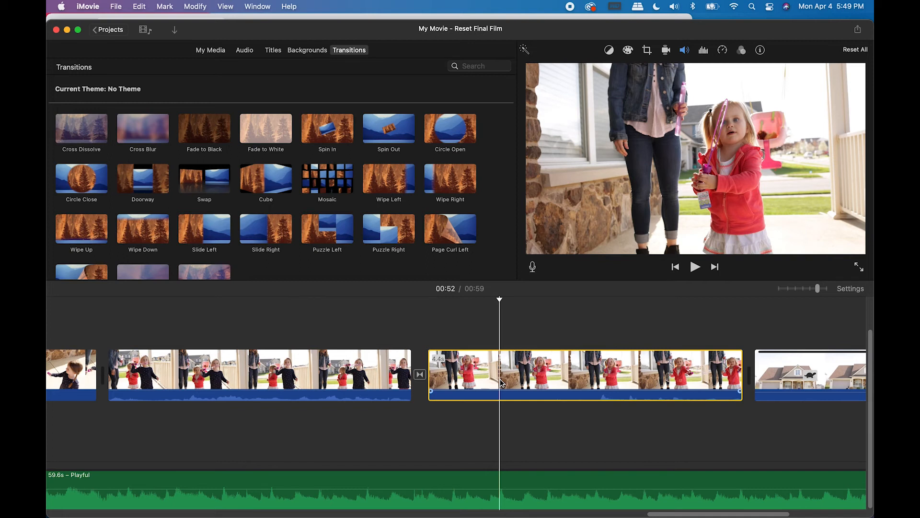
pyautogui.click(351, 375)
pyautogui.click(512, 378)
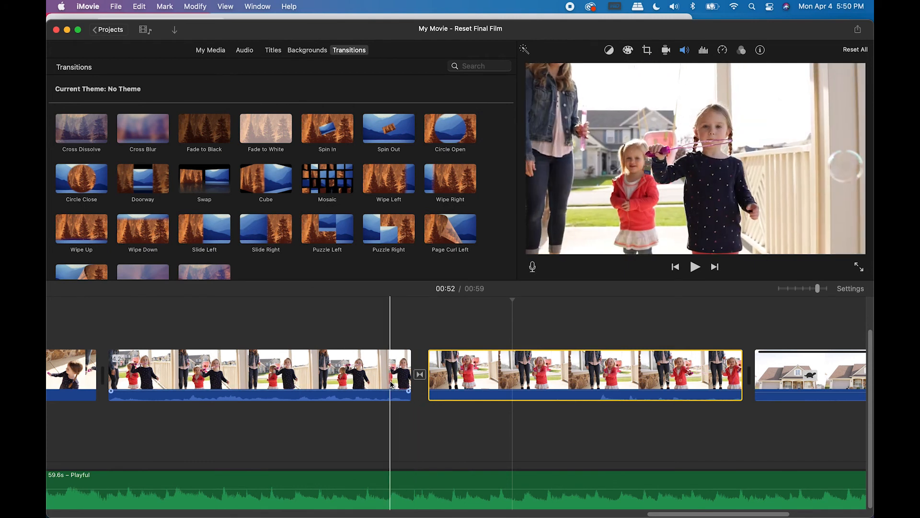
pyautogui.click(476, 396)
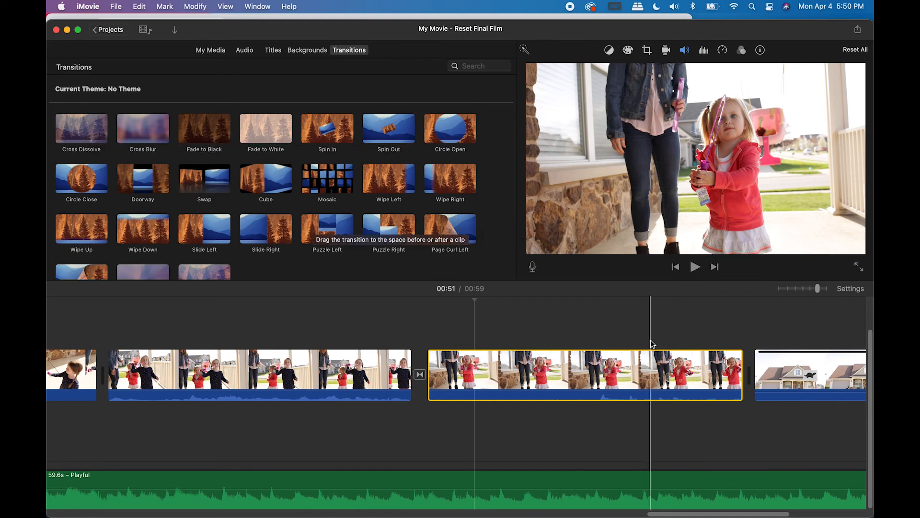
# Insert a Fade to White transition between the house clip and the white background under the closing logo
pyautogui.hscroll(10, 706, 369)
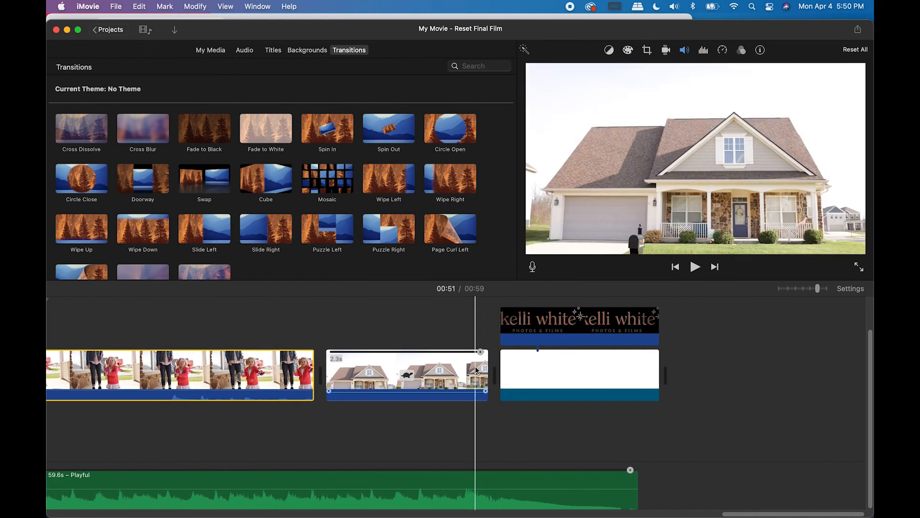
pyautogui.moveTo(268, 144); pyautogui.dragTo(455, 372)
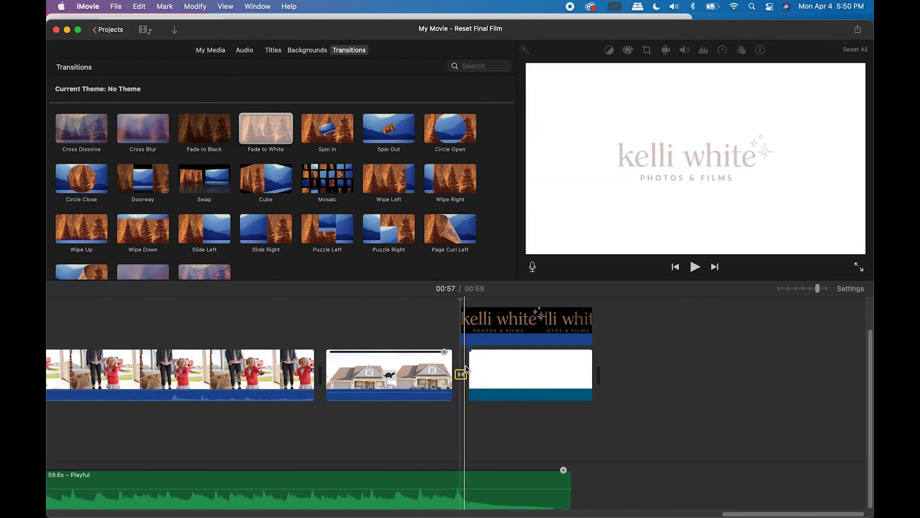
pyautogui.click(530, 368)
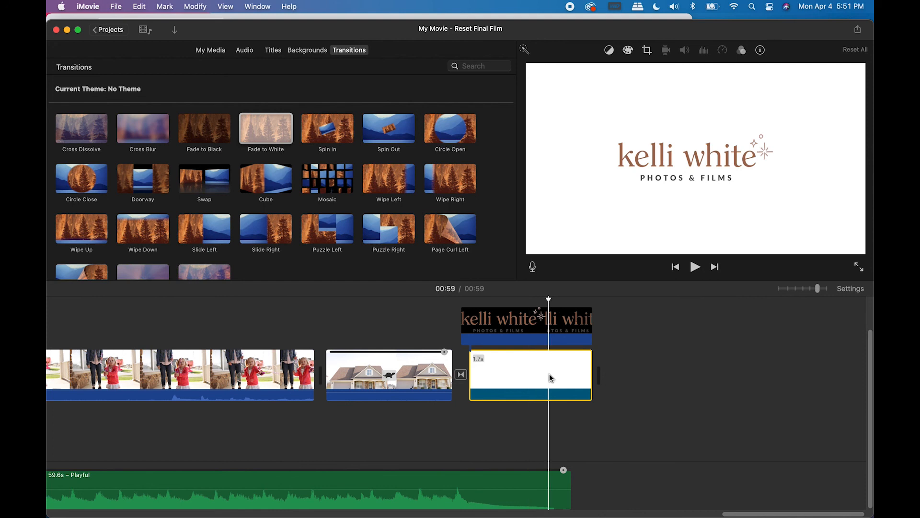
pyautogui.click(499, 317)
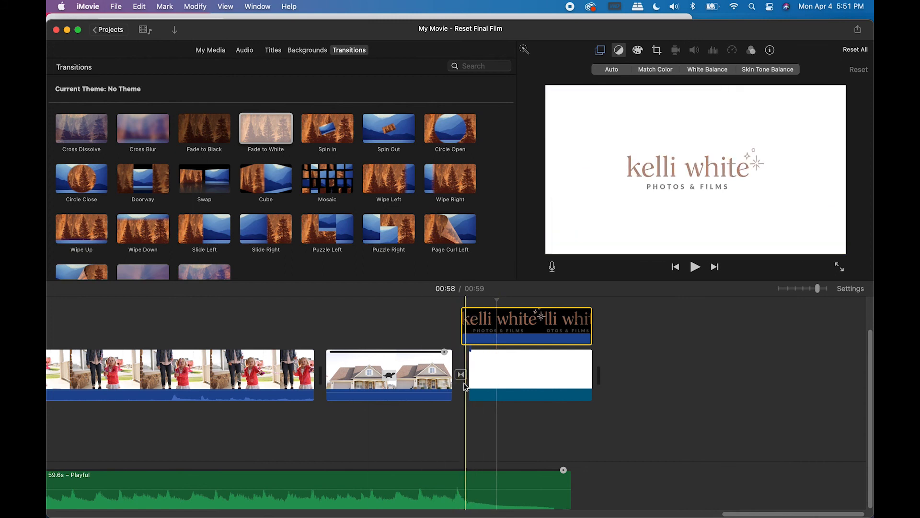
# Play the ending from the house clip into the closing logo to review the Fade to White transition
pyautogui.click(388, 375)
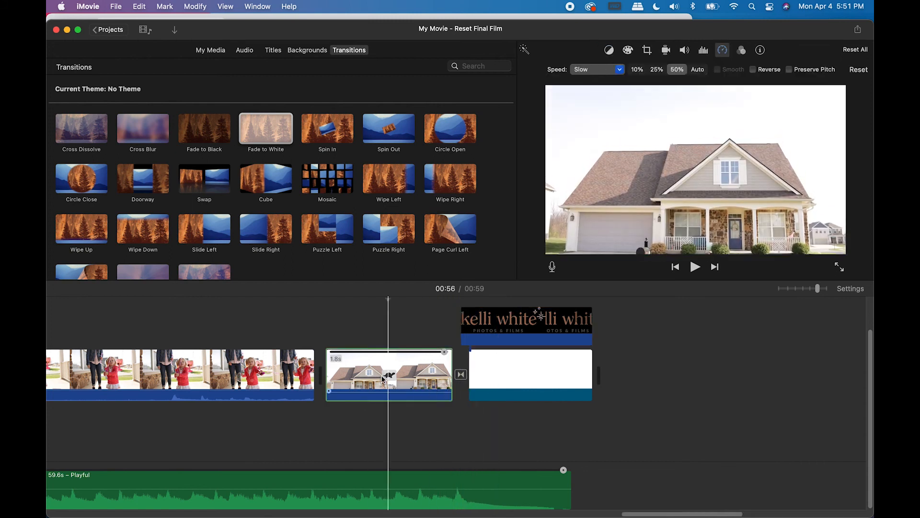
pyautogui.click(694, 267)
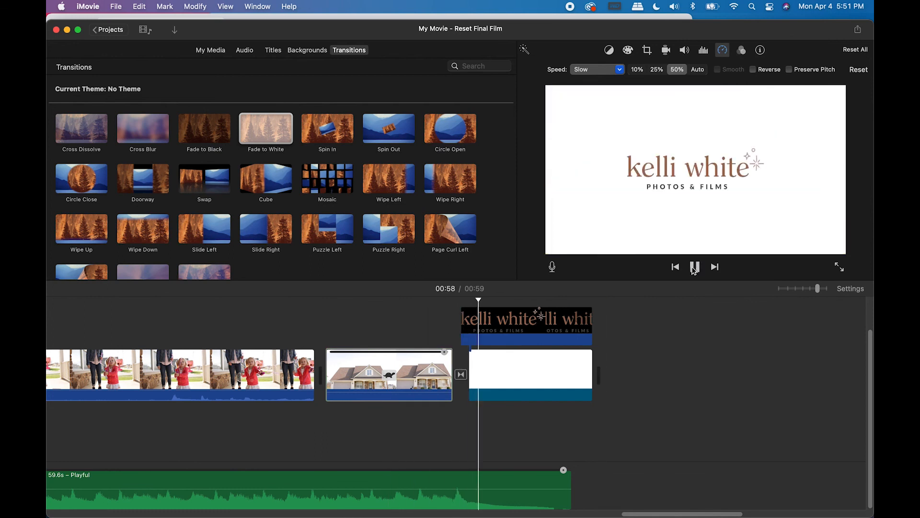
pyautogui.click(694, 268)
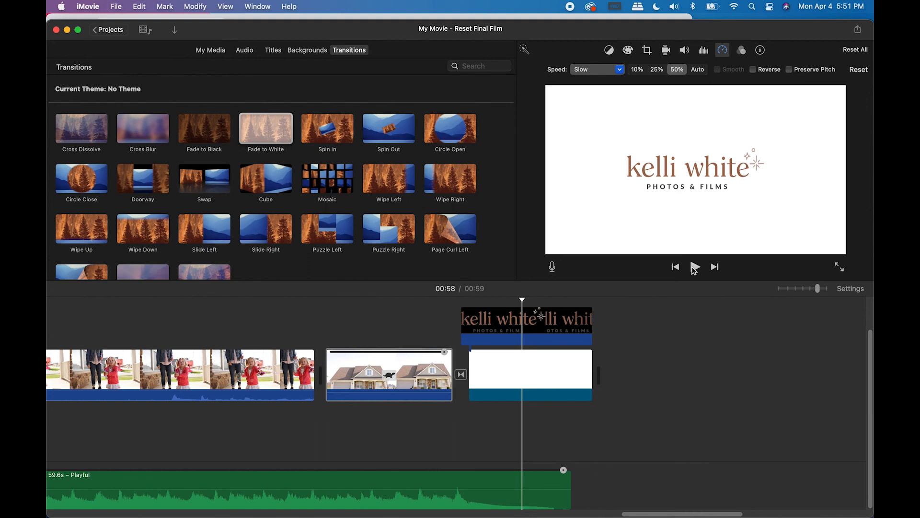